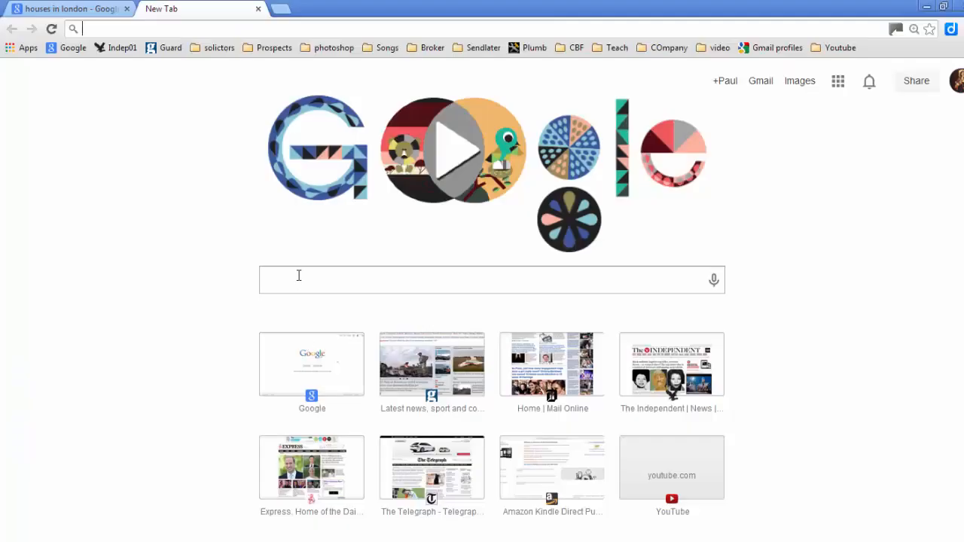
Step: Search Google for "london houses" from a new browser tab
click(298, 275)
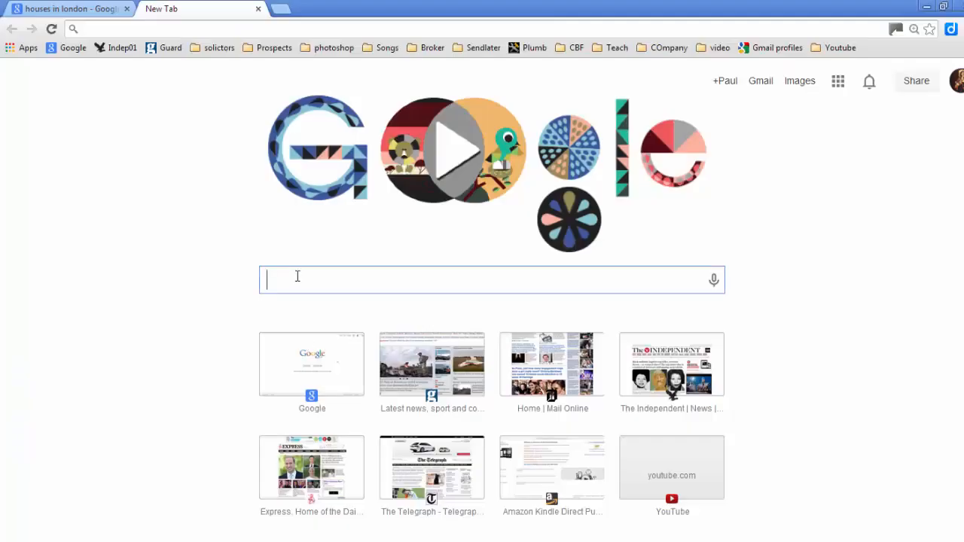
text(l)
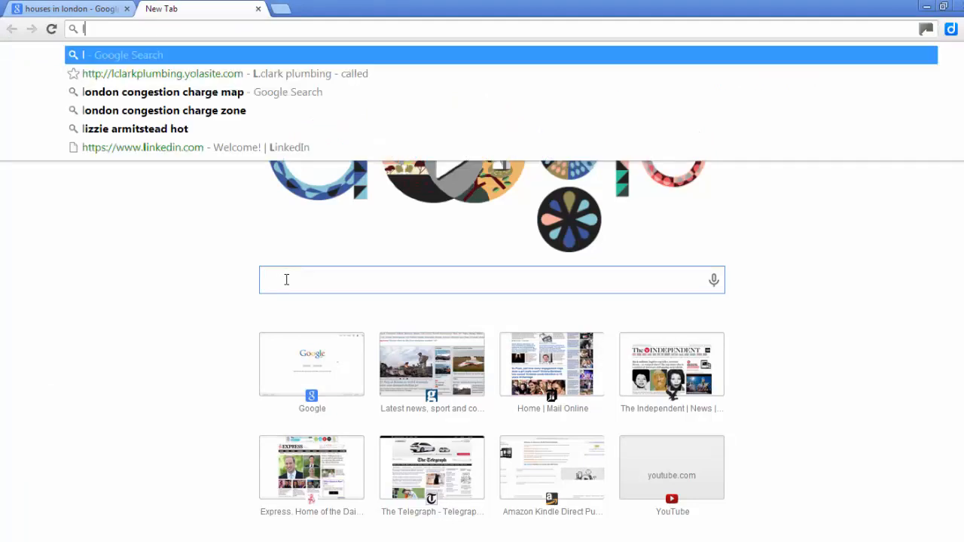
text(ondon housa)
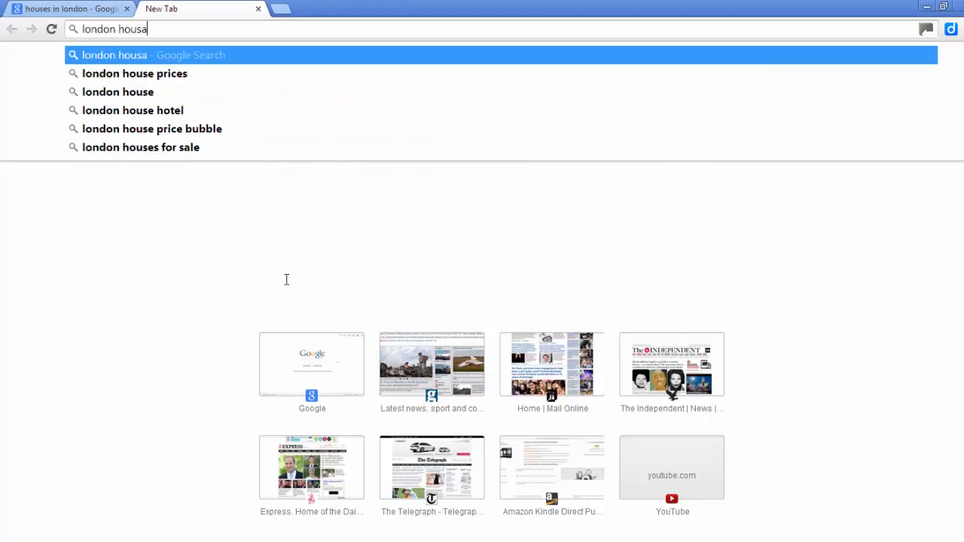
key(BackSpace)
text(es)
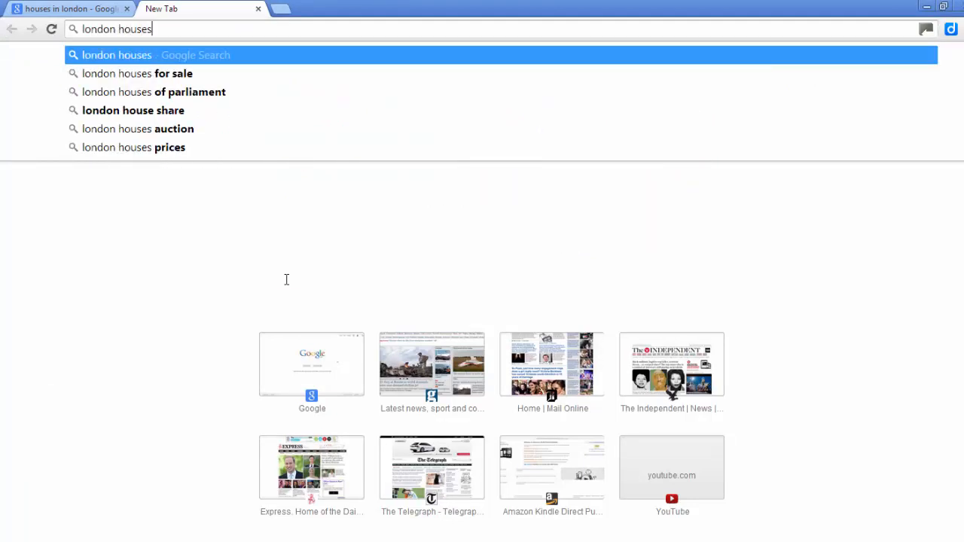
key(Return)
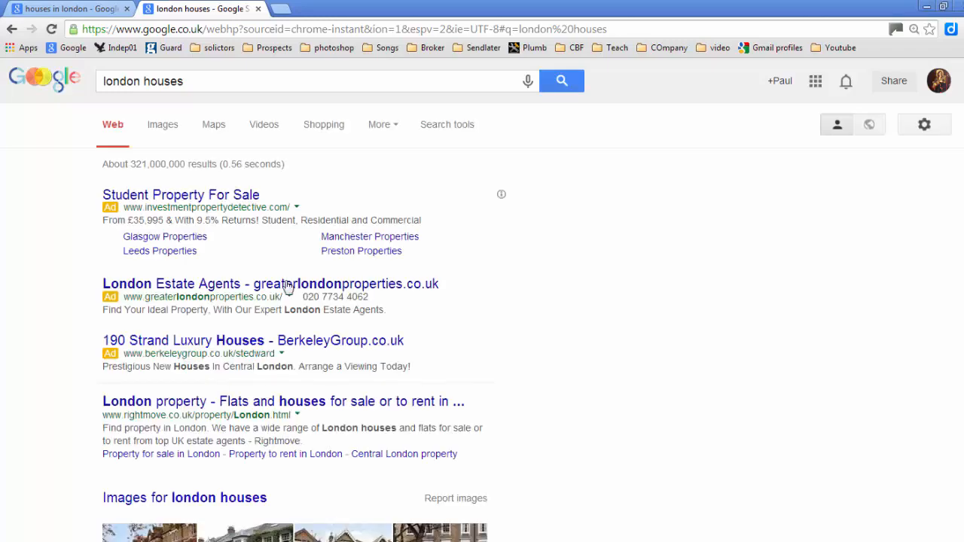
Step: Scroll the results and open the Zoopla listing of London houses for sale
scroll(271, 322, down, 3)
scroll(219, 290, down, 2)
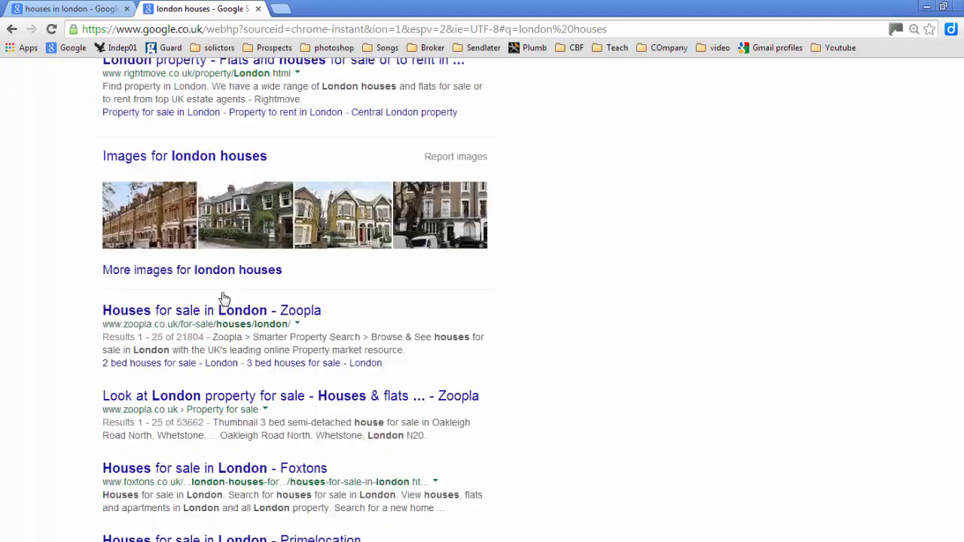
click(184, 244)
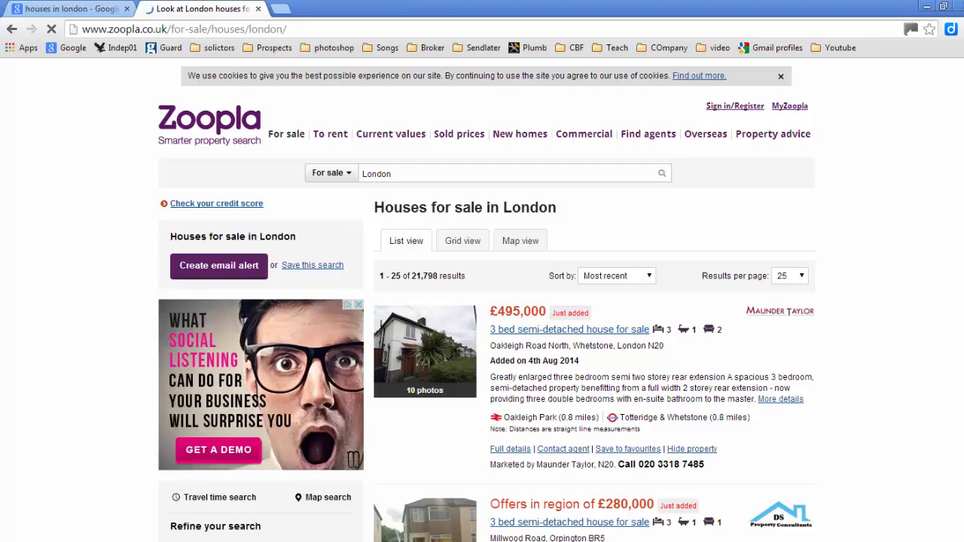
Step: Scroll the Zoopla listings and open the 5 bed property for sale in Oglethorpe Road, Dagenham
scroll(482, 301, down, 3)
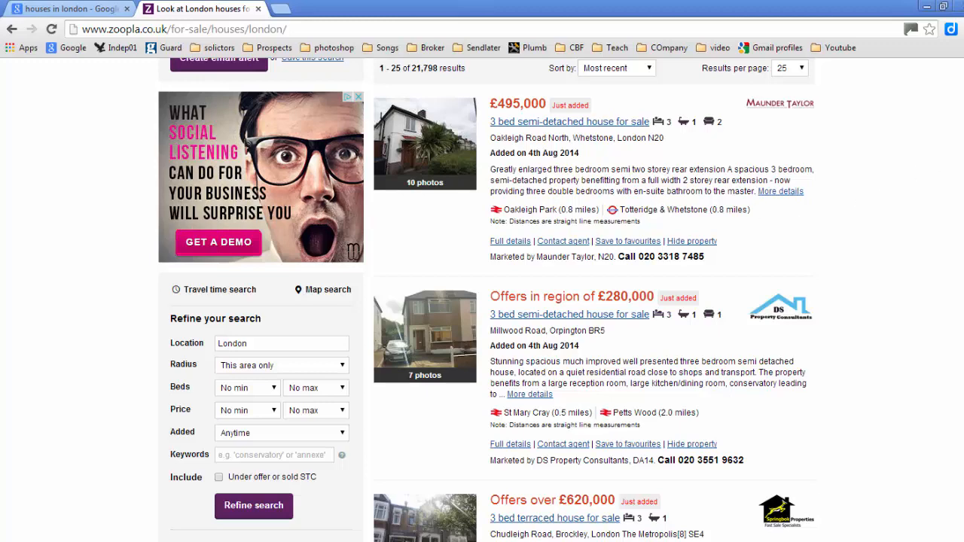
scroll(743, 155, down, 7)
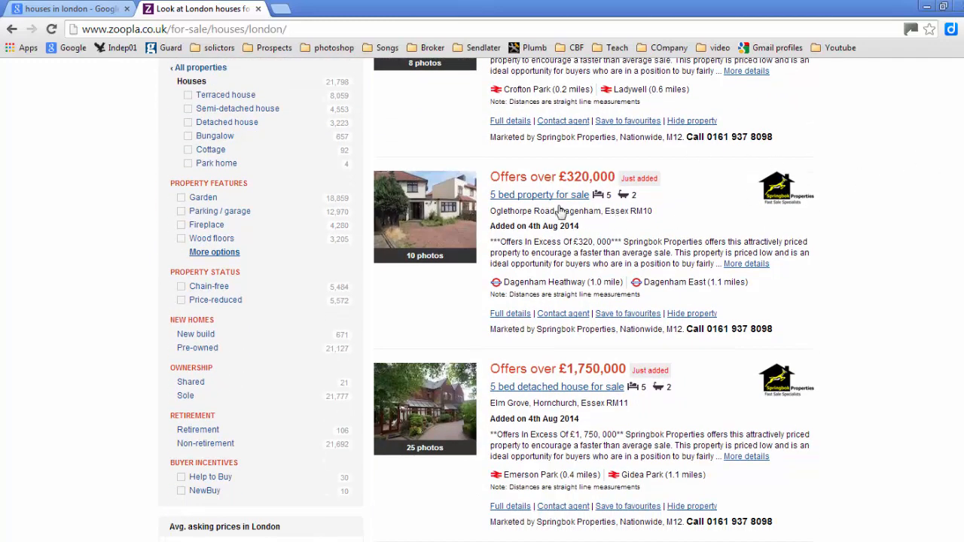
click(425, 224)
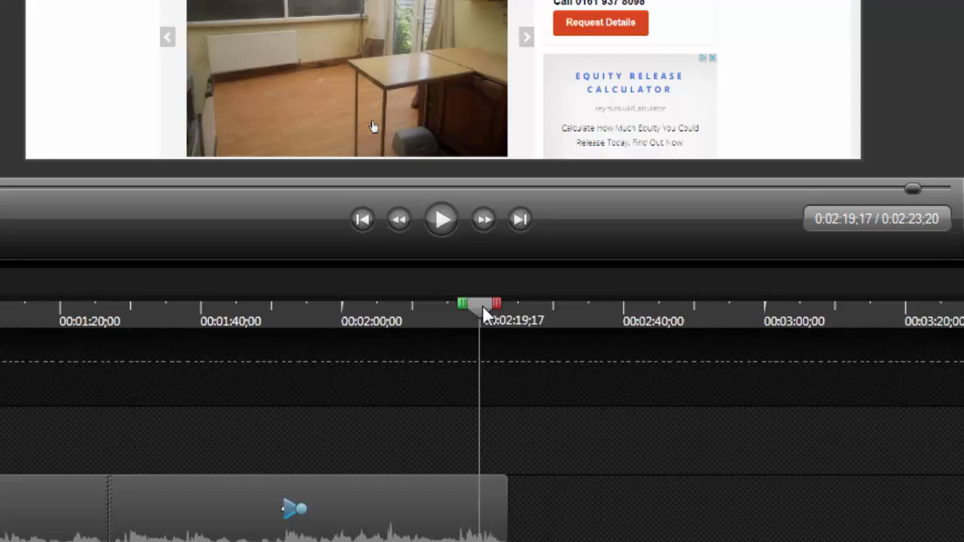
Step: Select the timeline range from about 0:01:55 to the end and paste the clip at the end of Track 1
drag(483, 305, 311, 329)
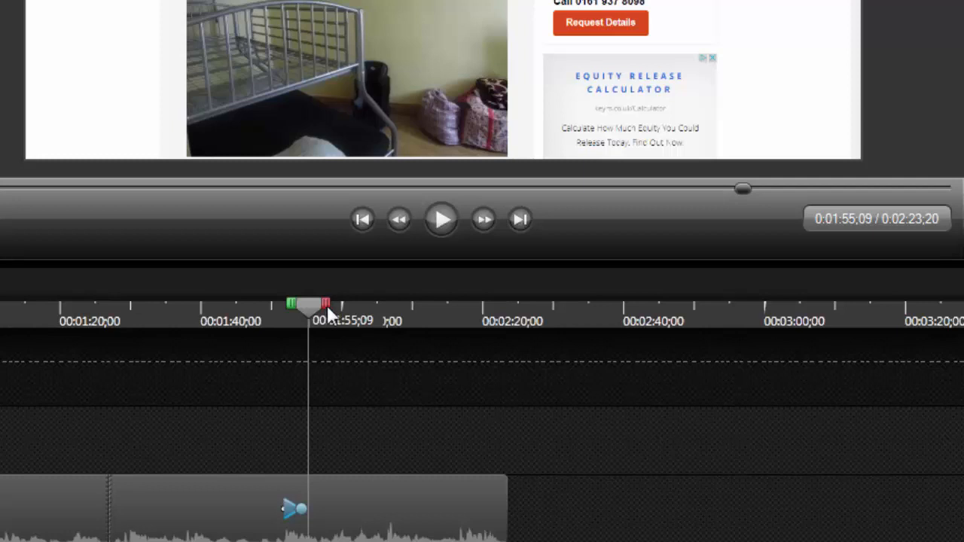
drag(328, 313, 525, 357)
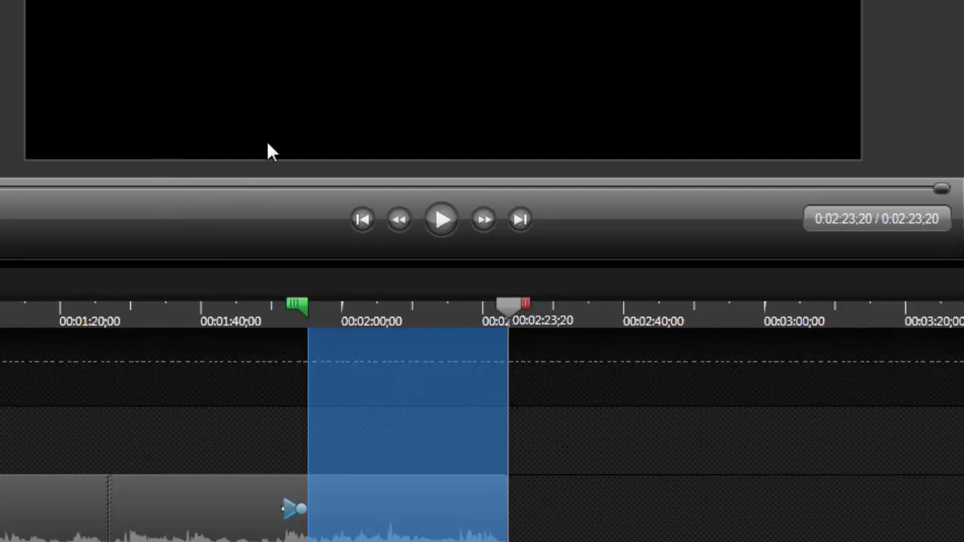
key(ctrl+v)
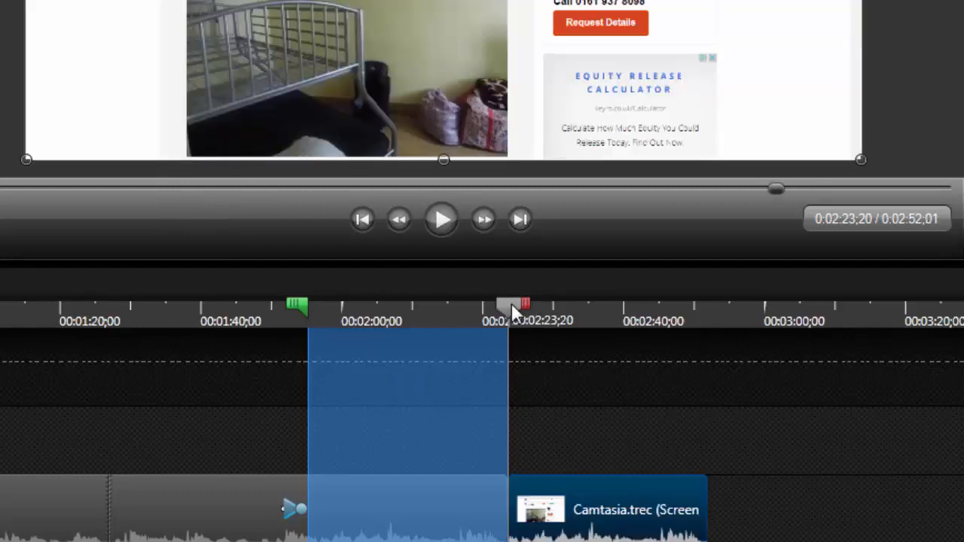
Step: At about 0:02:27, add a Zoom-n-Pan that zooms in to 165% on the property photo
click(511, 303)
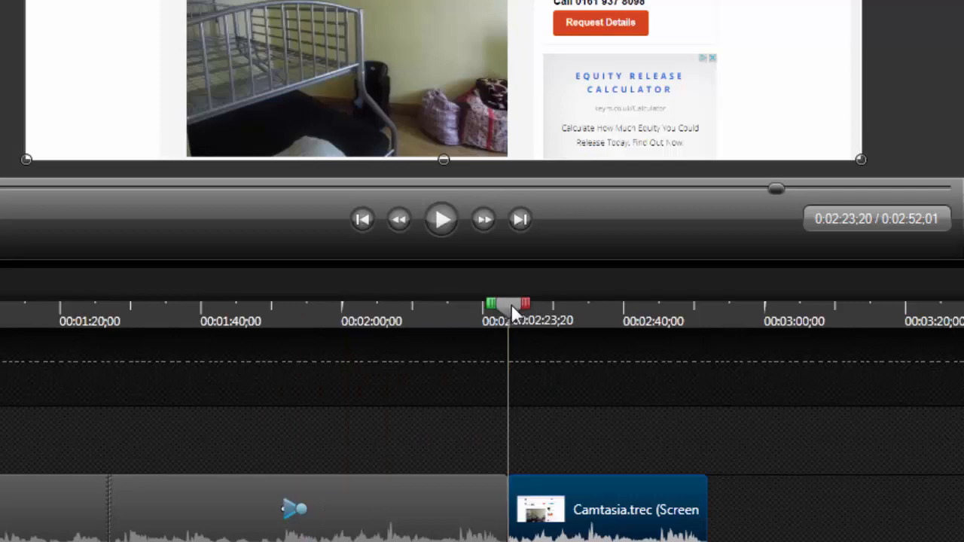
drag(510, 303, 532, 317)
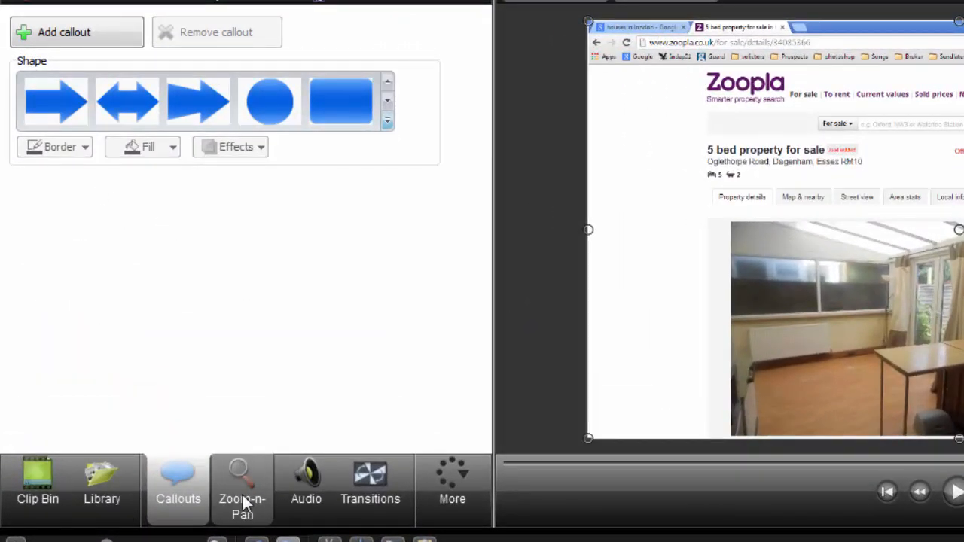
click(242, 499)
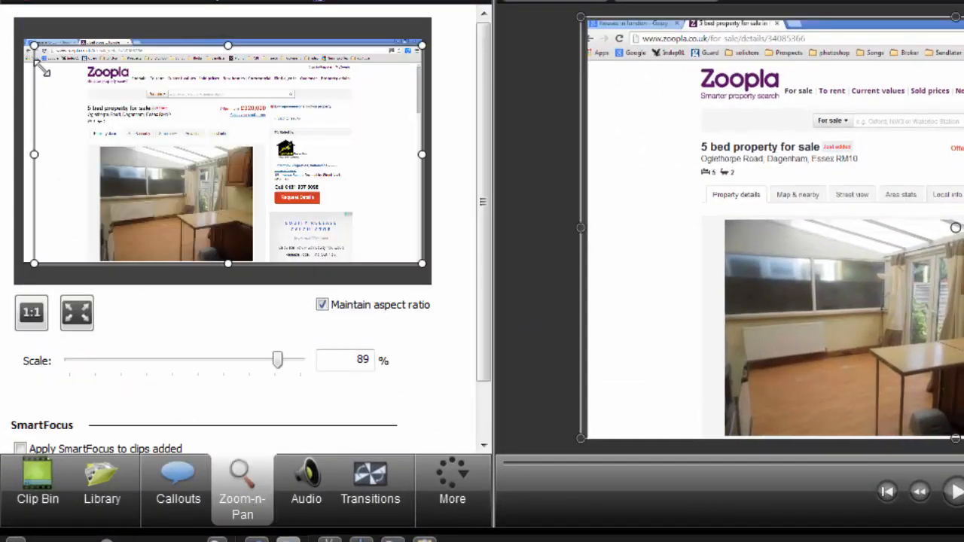
drag(42, 68, 103, 102)
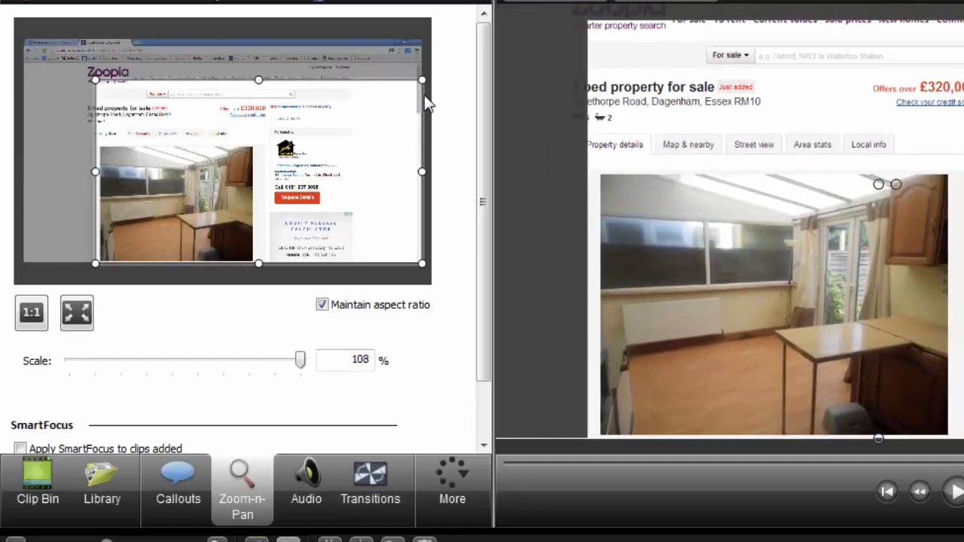
drag(422, 79, 309, 143)
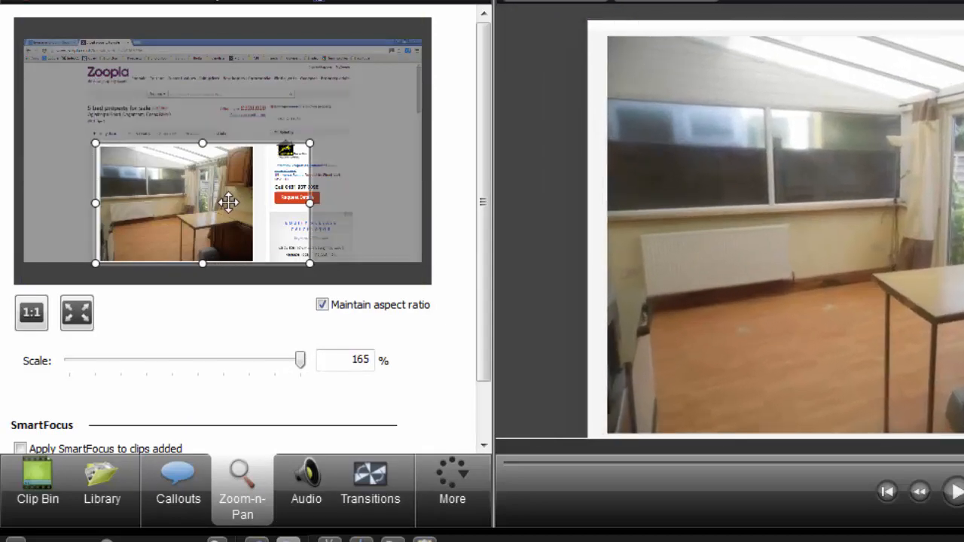
drag(228, 202, 209, 202)
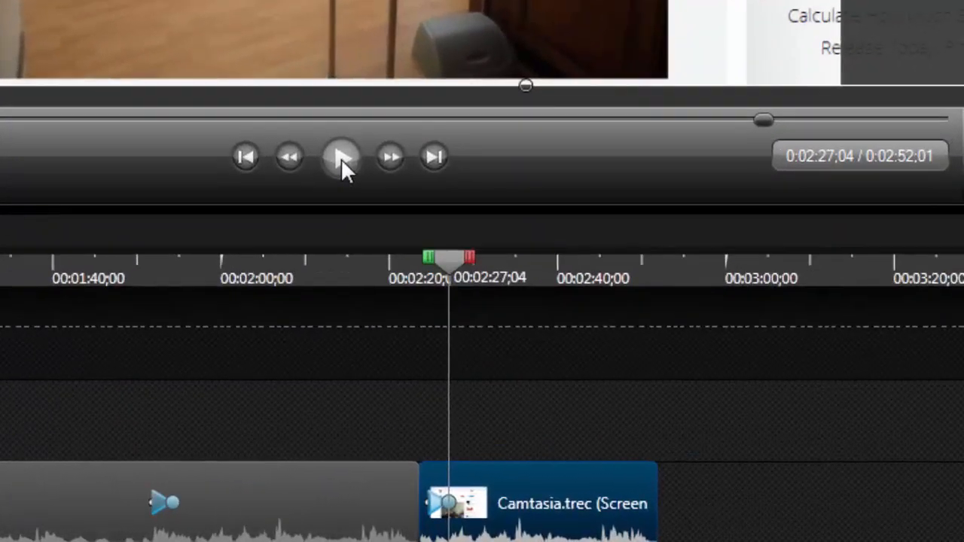
Step: Preview the zoom, then at about 0:02:32 zoom back out to the full page at 89% scale
click(341, 158)
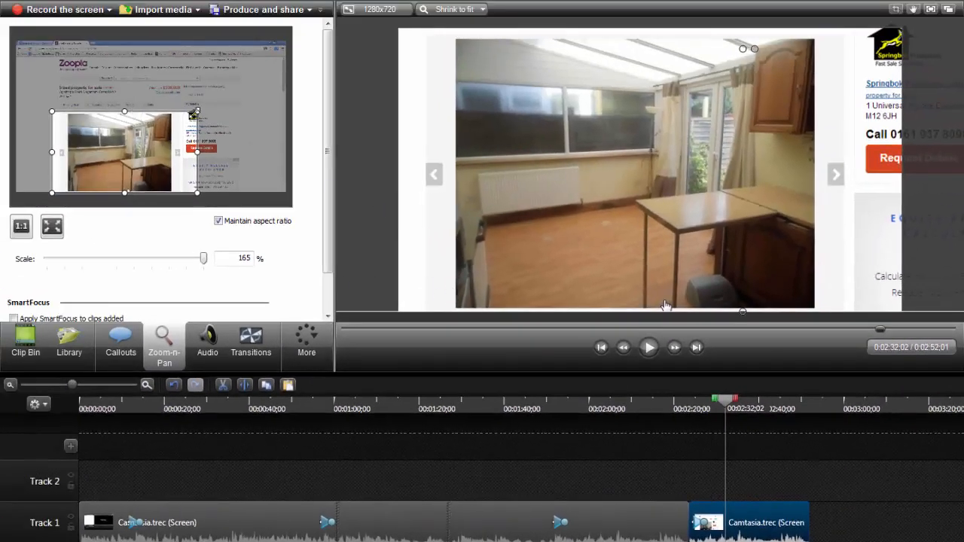
drag(196, 113, 283, 79)
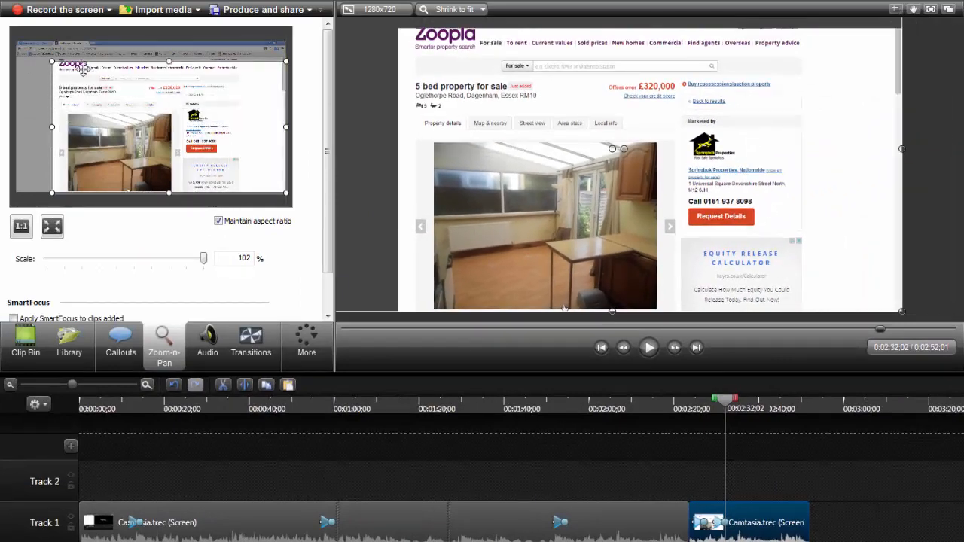
drag(53, 60, 20, 50)
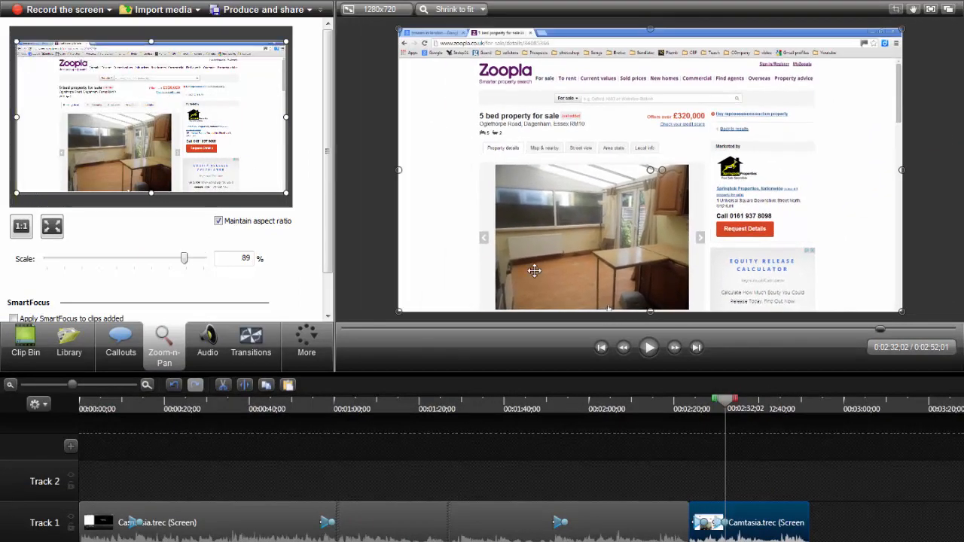
click(744, 405)
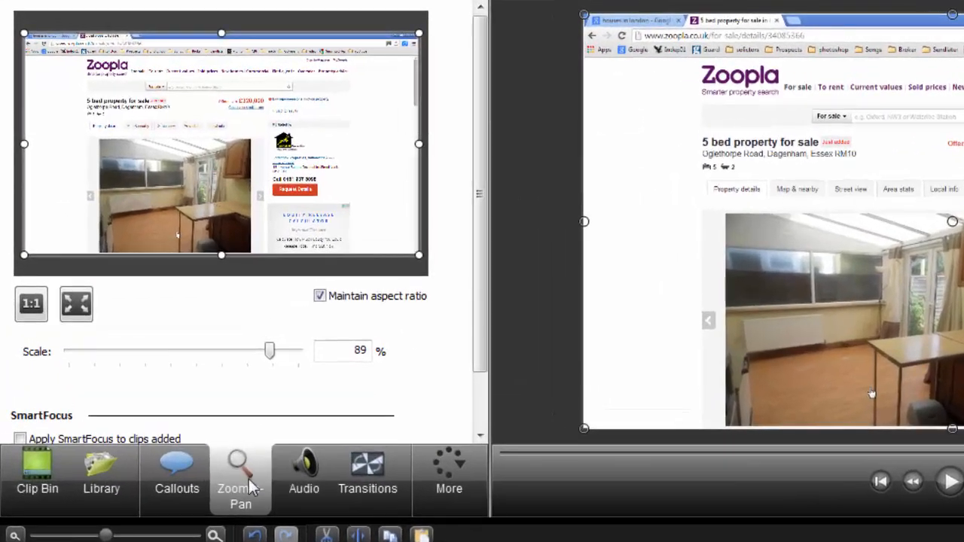
Step: Add a right-arrow callout from the Shapes with Text gallery
click(197, 499)
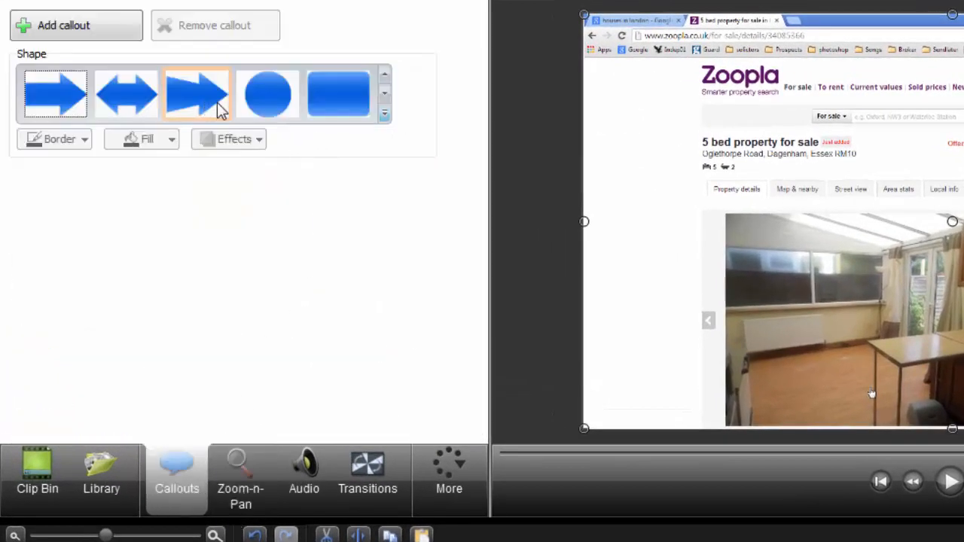
click(385, 115)
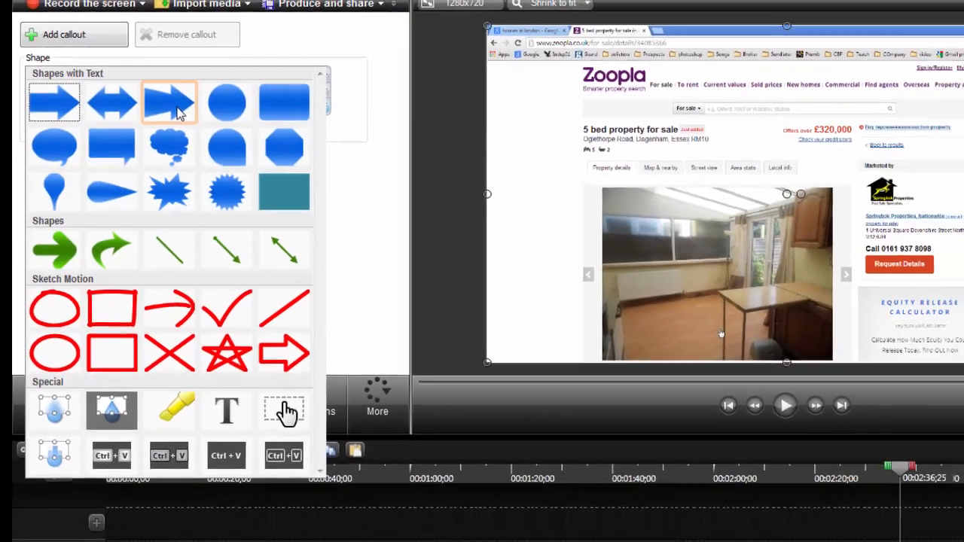
click(205, 119)
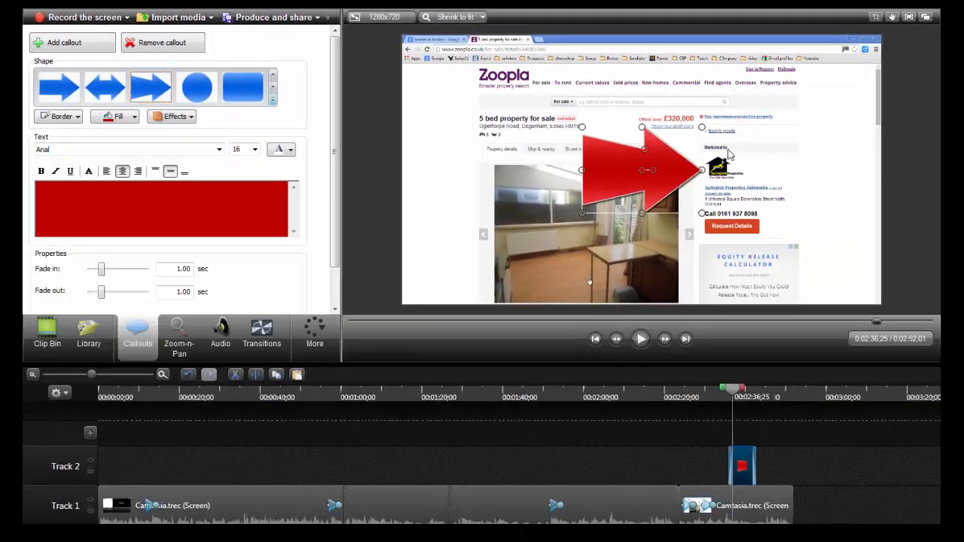
Step: Move and resize the red arrow callout over the property listing page
drag(640, 169, 426, 123)
drag(355, 73, 419, 115)
drag(468, 140, 463, 120)
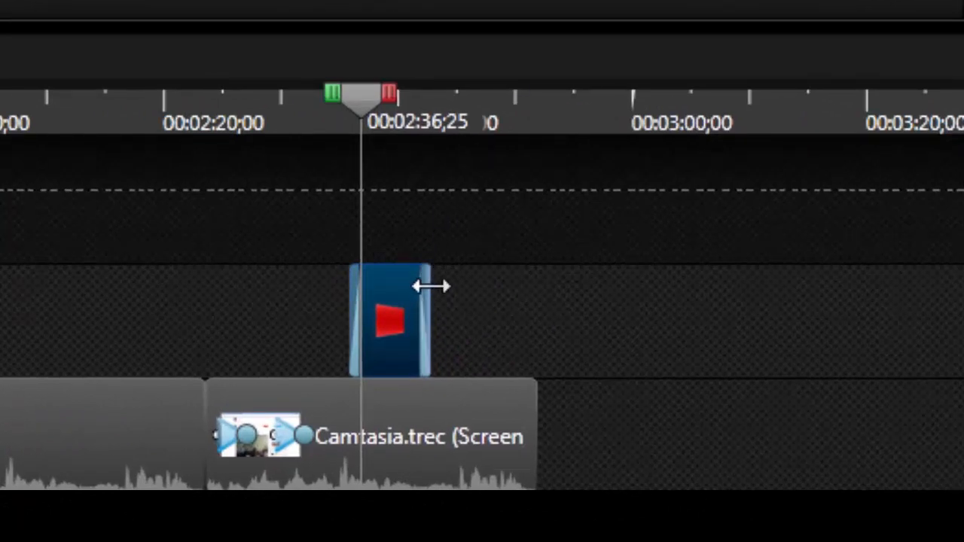
Step: Shorten the arrow callout's duration on Track 2 and move the playhead to about 0:02:43
drag(431, 286, 410, 286)
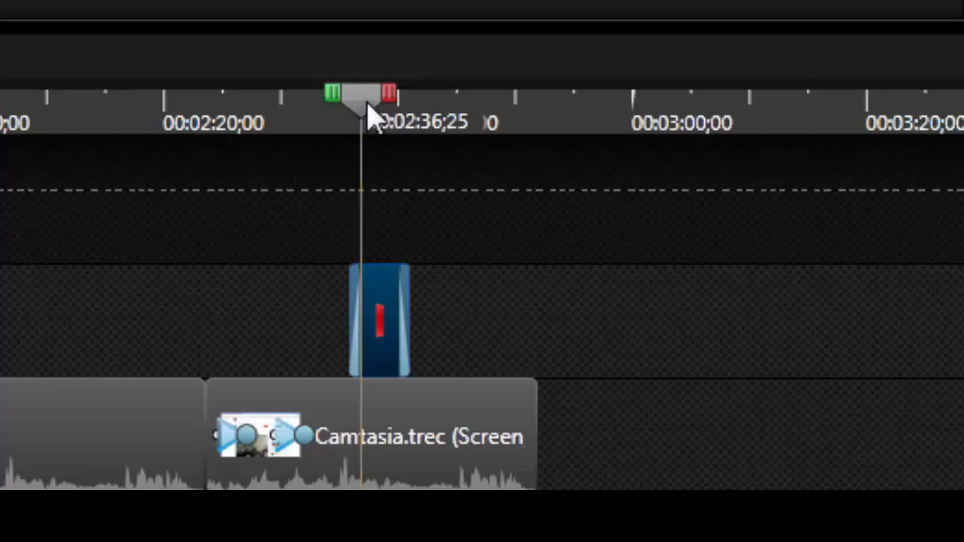
drag(367, 103, 369, 103)
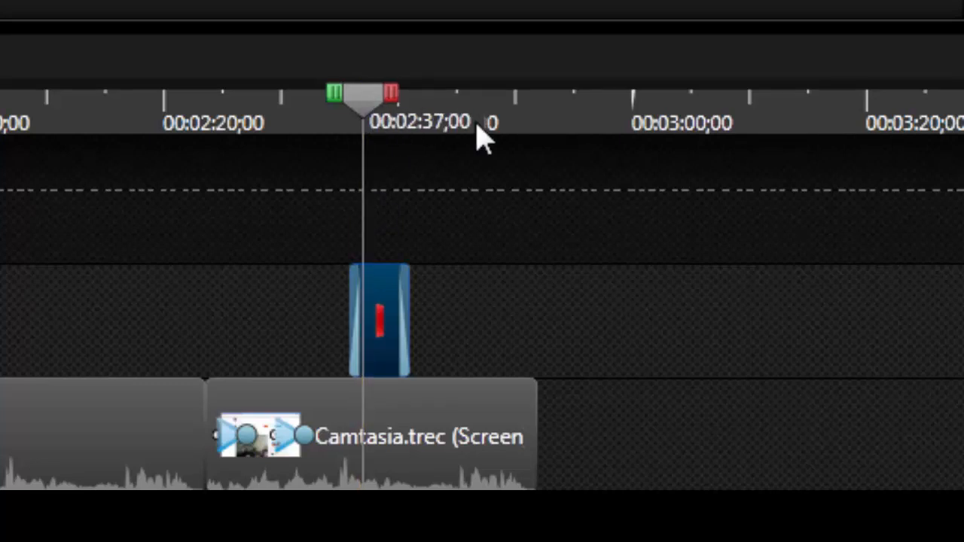
click(445, 127)
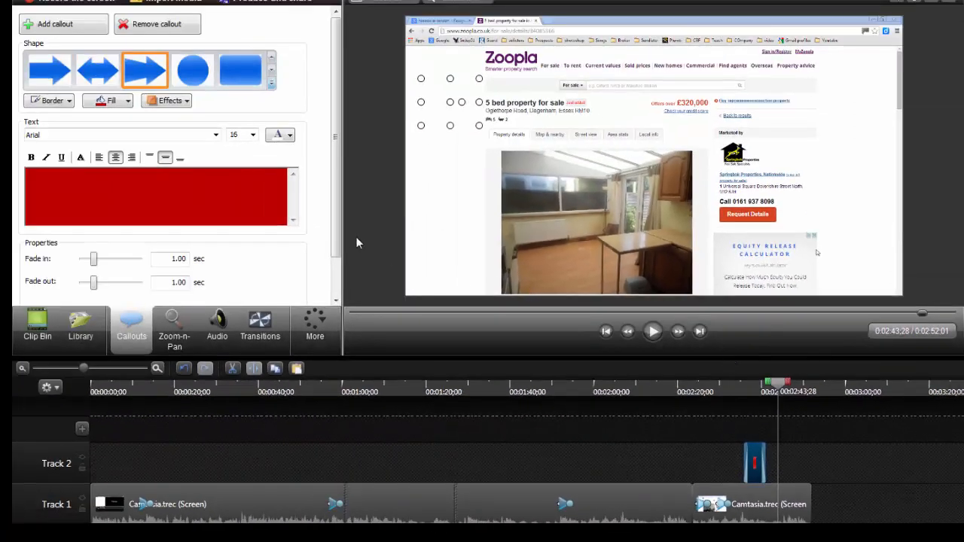
Step: Add a red rectangle callout from the Sketch Motion shapes
click(482, 230)
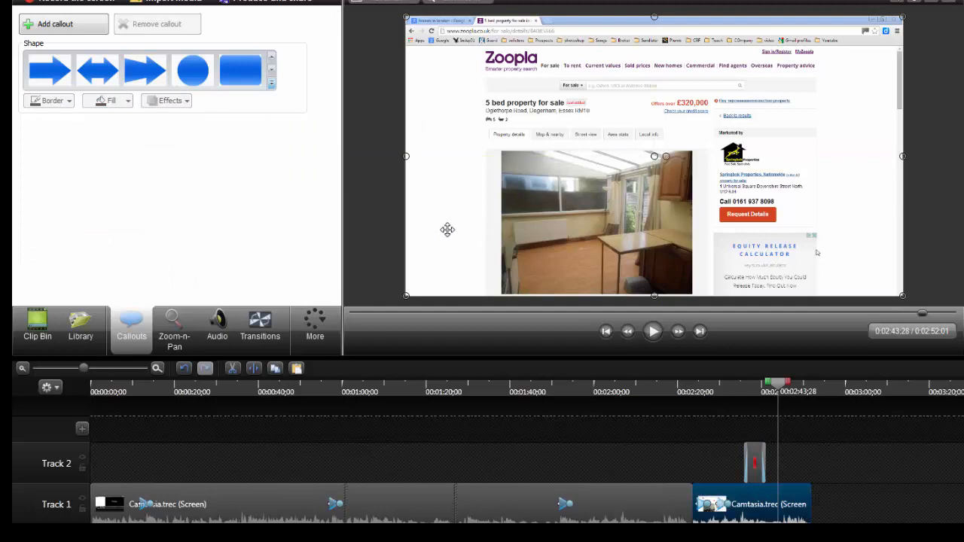
click(272, 84)
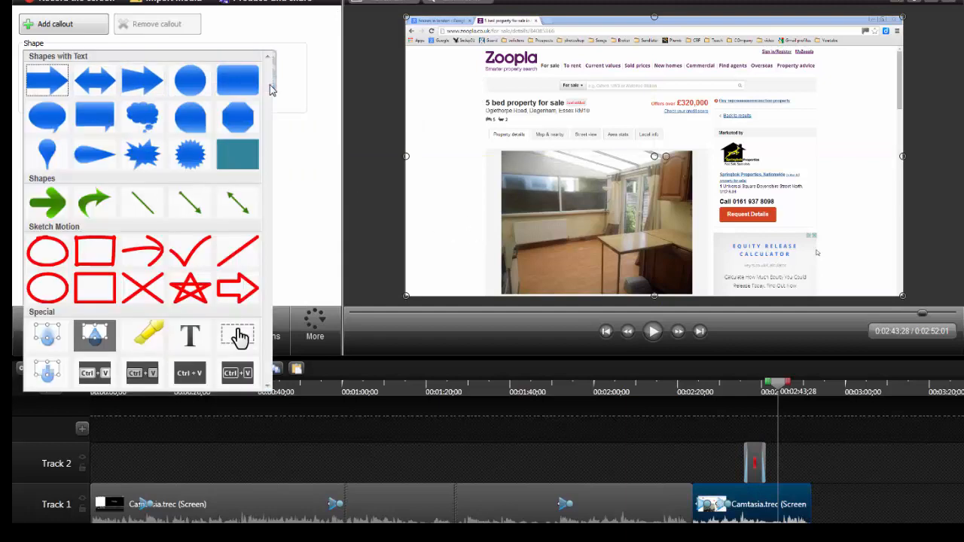
click(94, 252)
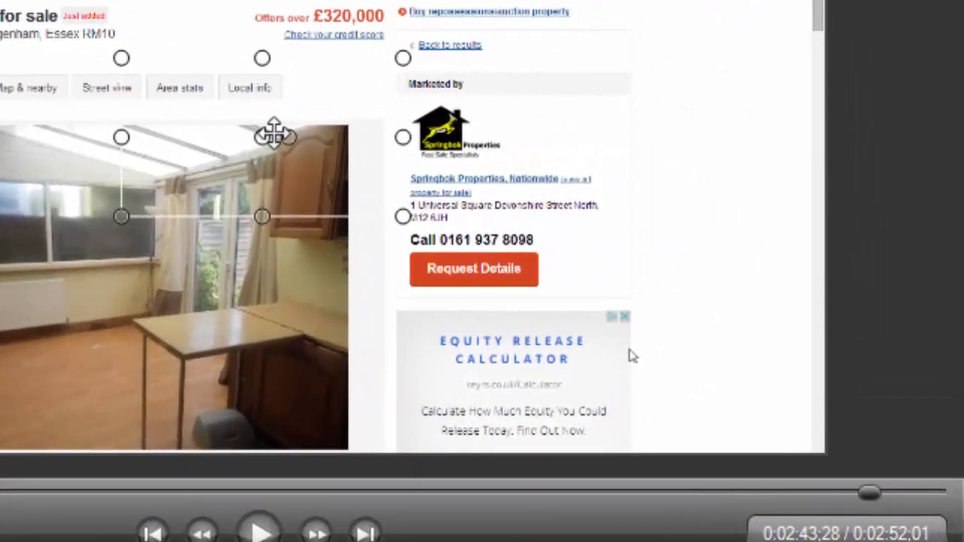
Step: Move and resize the red rectangle so it frames the phone number and Request Details button
drag(273, 136, 480, 248)
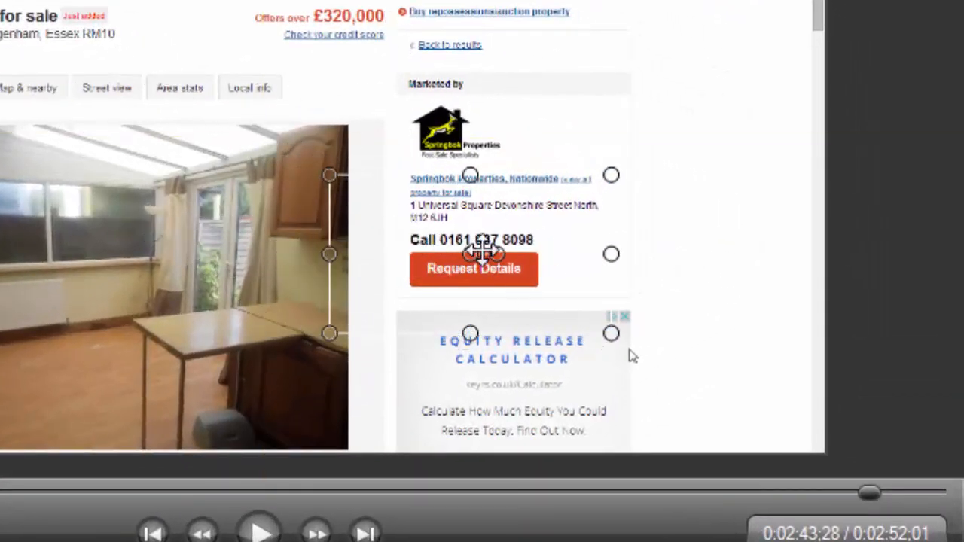
drag(329, 175, 359, 191)
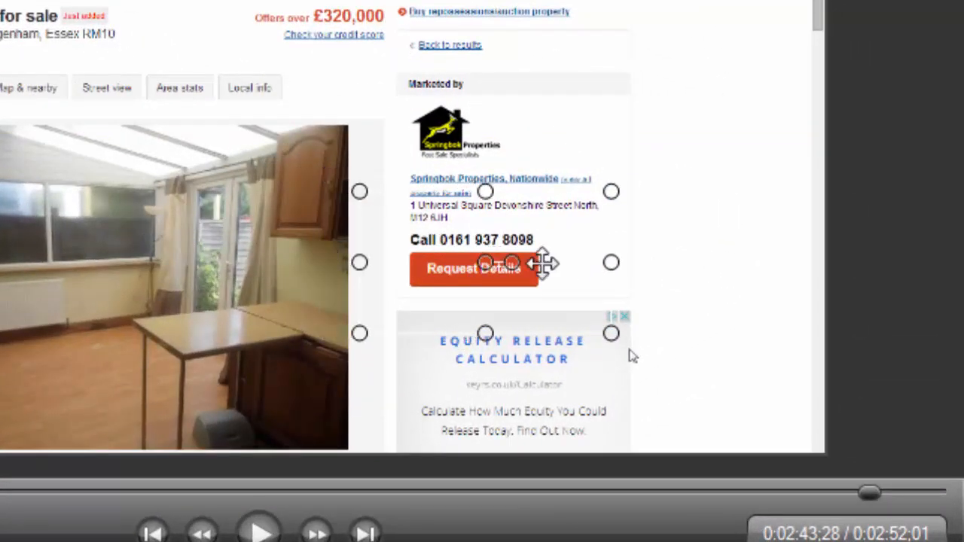
drag(611, 191, 593, 206)
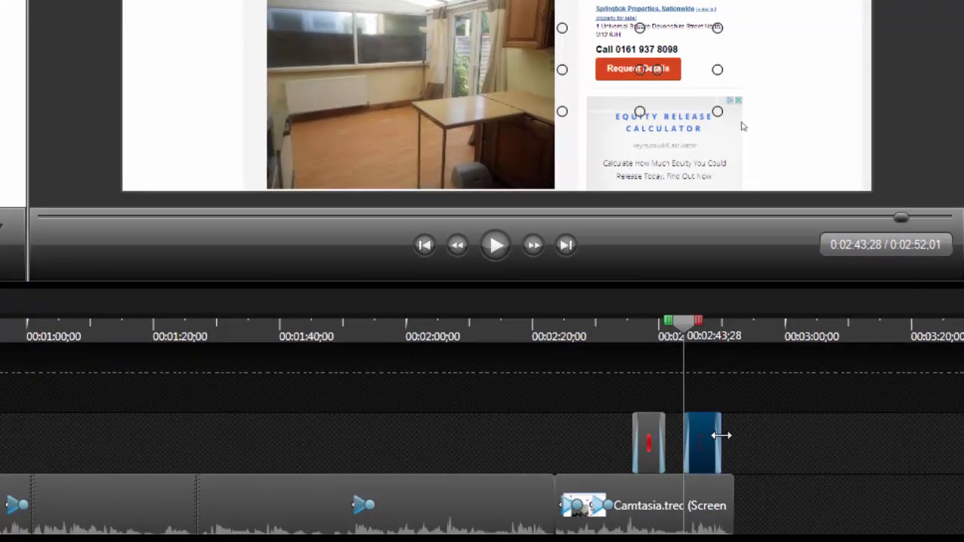
Step: Shorten the rectangle callout's duration on Track 2
drag(700, 501, 735, 493)
drag(753, 430, 724, 431)
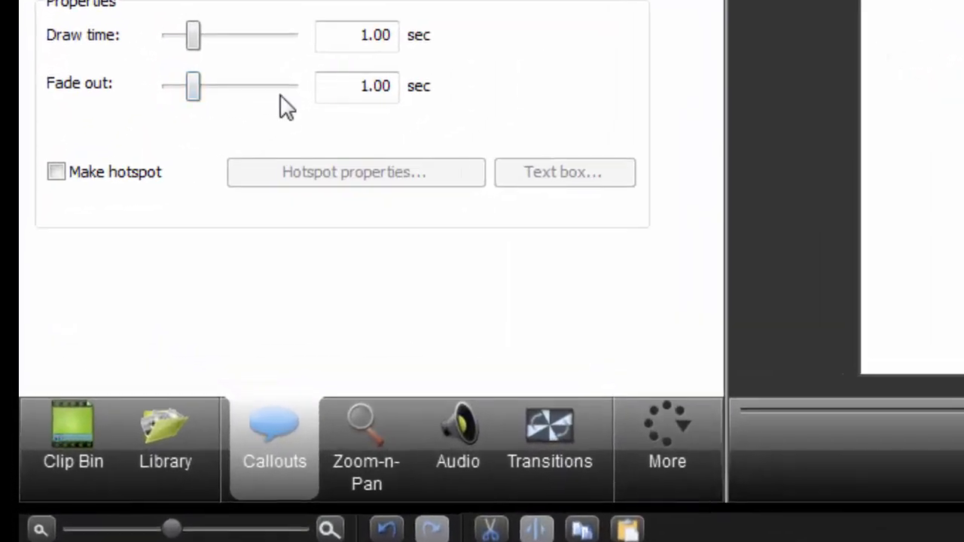
Step: Set the rectangle callout's fade out to 1 sec
mouse_move(147, 139)
mouse_down()
mouse_move(172, 139)
mouse_move(147, 144)
mouse_up()
drag(209, 90, 185, 91)
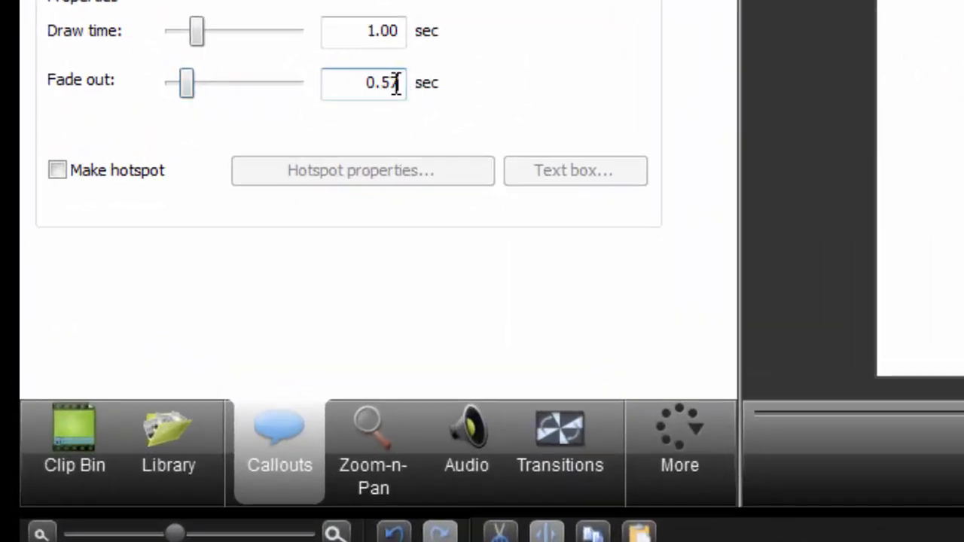
drag(394, 82, 314, 83)
text(1)
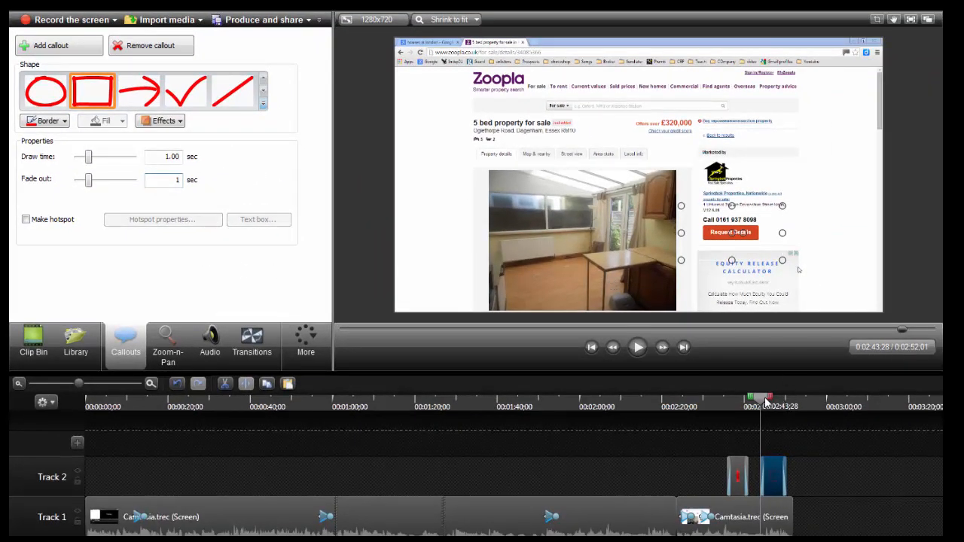
Step: Move the playhead back to about 0:02:23 and play the preview of the callouts
drag(759, 403, 678, 408)
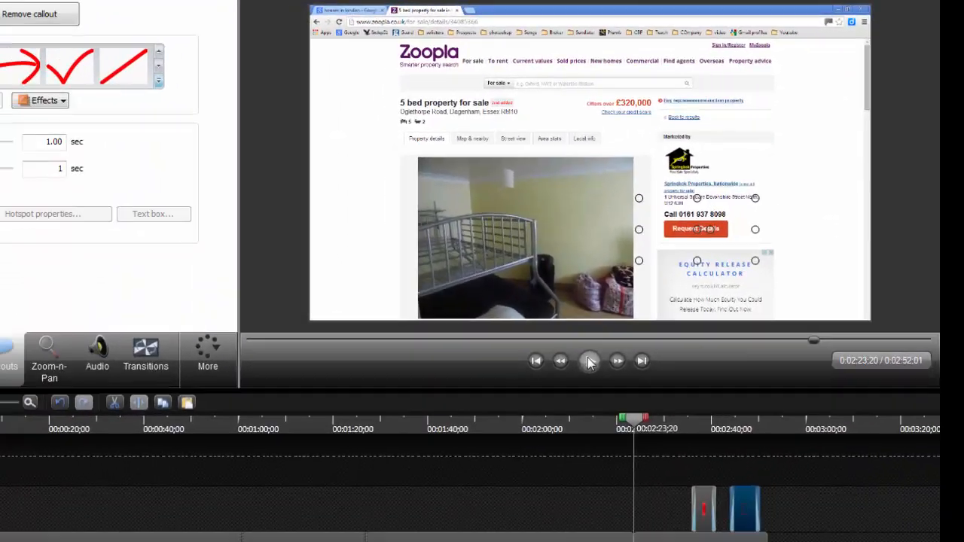
click(514, 443)
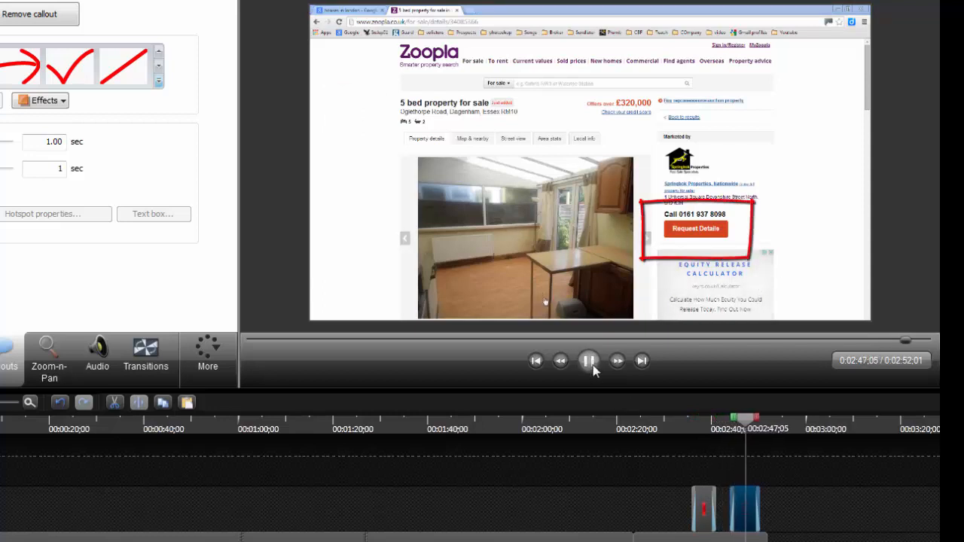
click(592, 362)
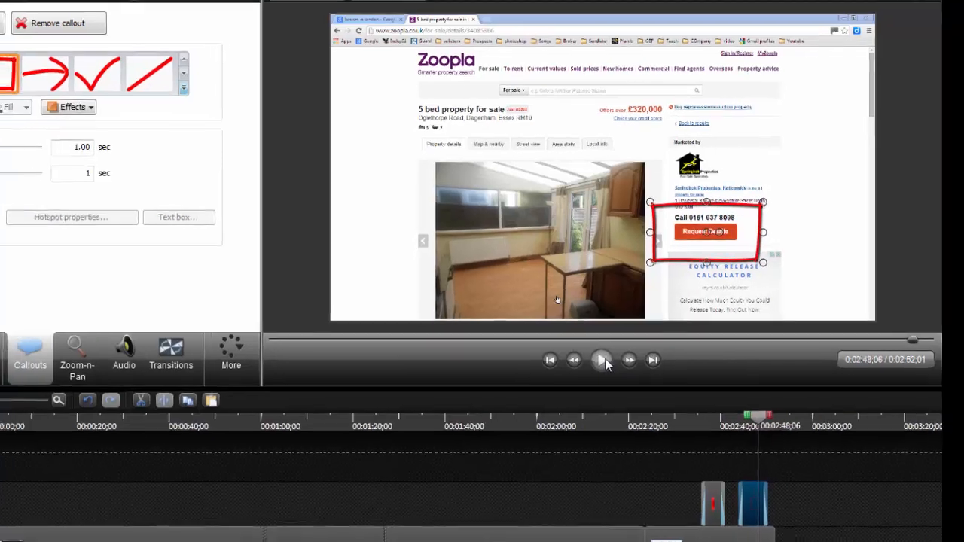